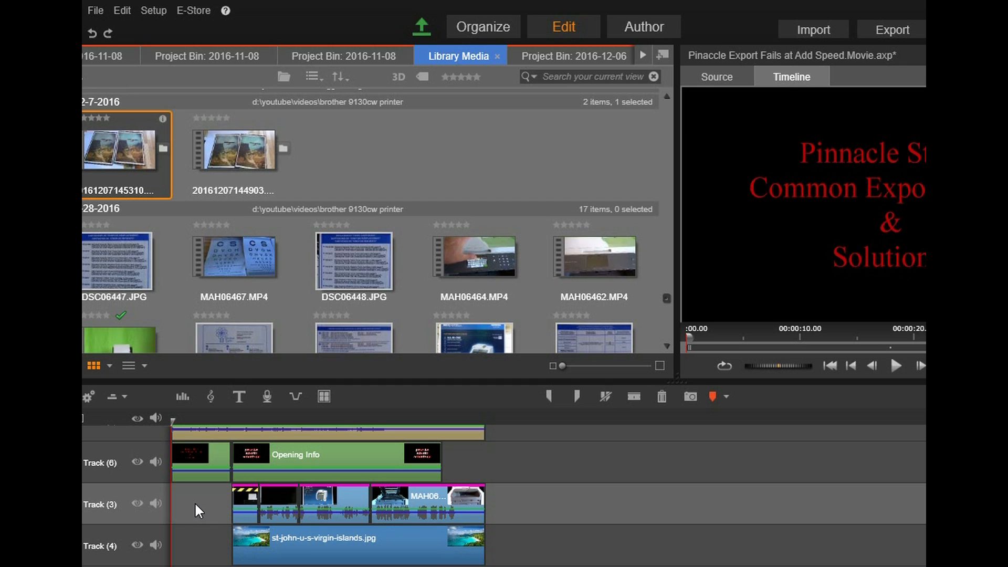
- Inspect the sped-up clip's speed settings and leave them unchanged
right_click(240, 499)
mouse_move(275, 217)
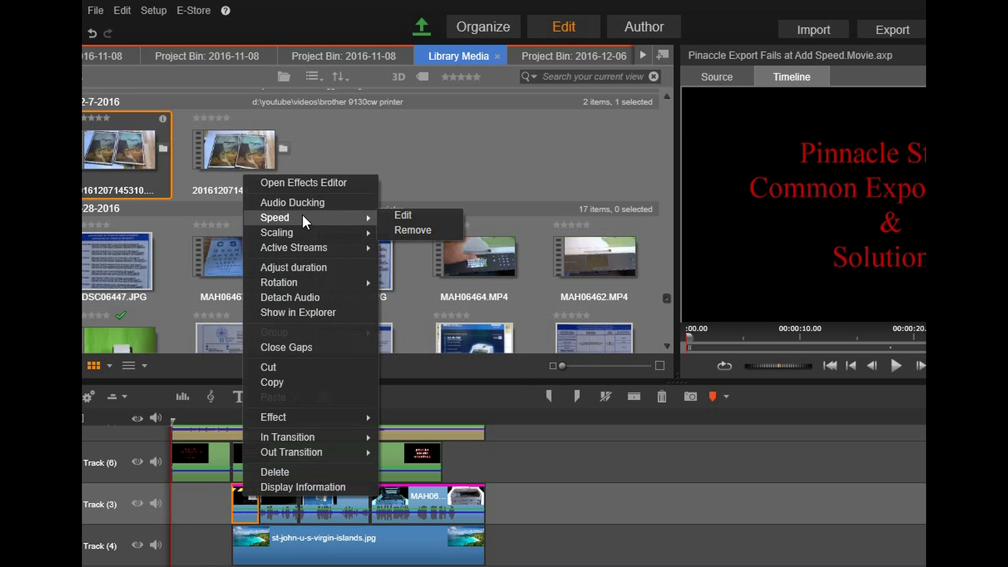
click(403, 214)
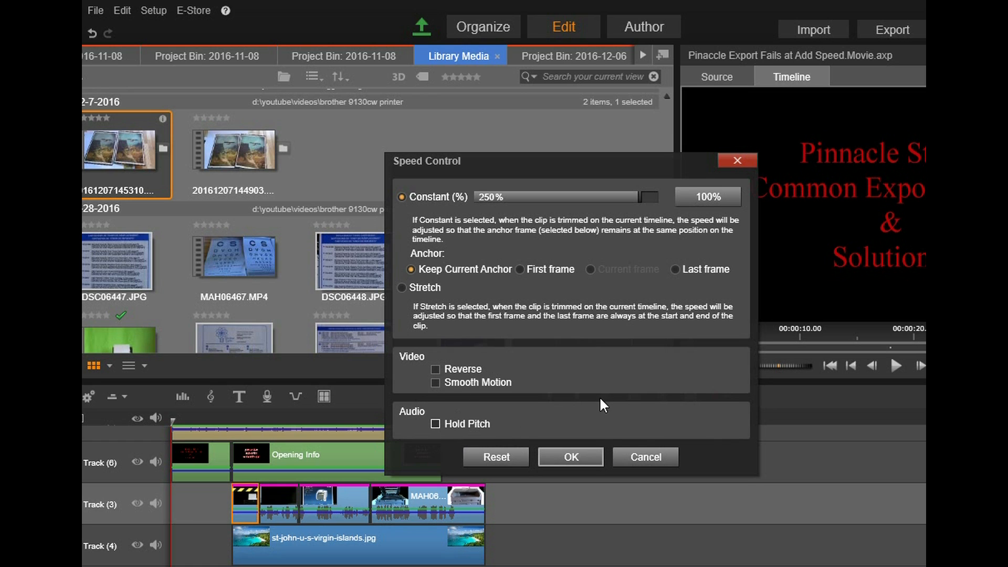
click(644, 456)
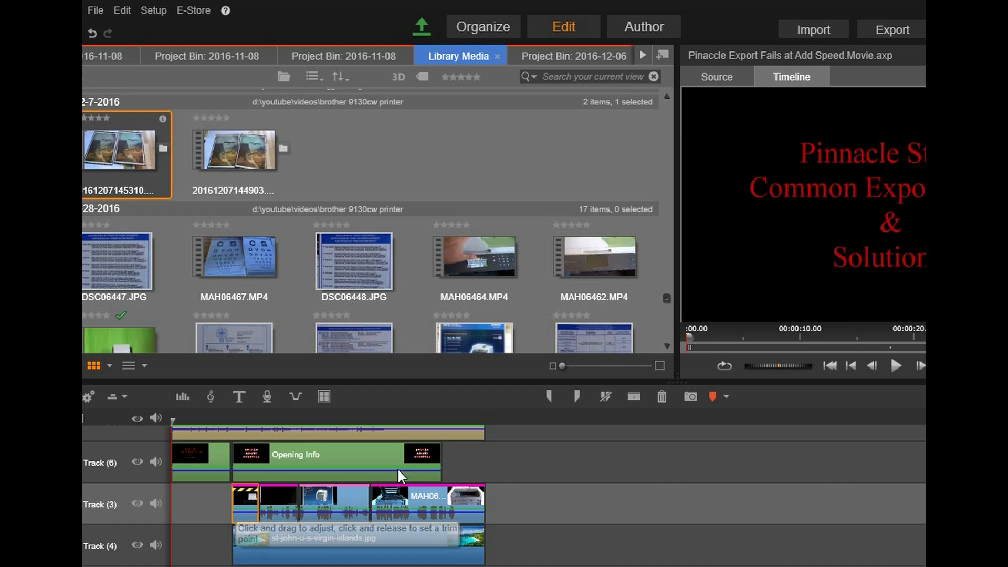
- Export as MPEG-4 HD 1080p overwriting the earlier MP4; export cancels at frame 210, warning dismissed
click(892, 29)
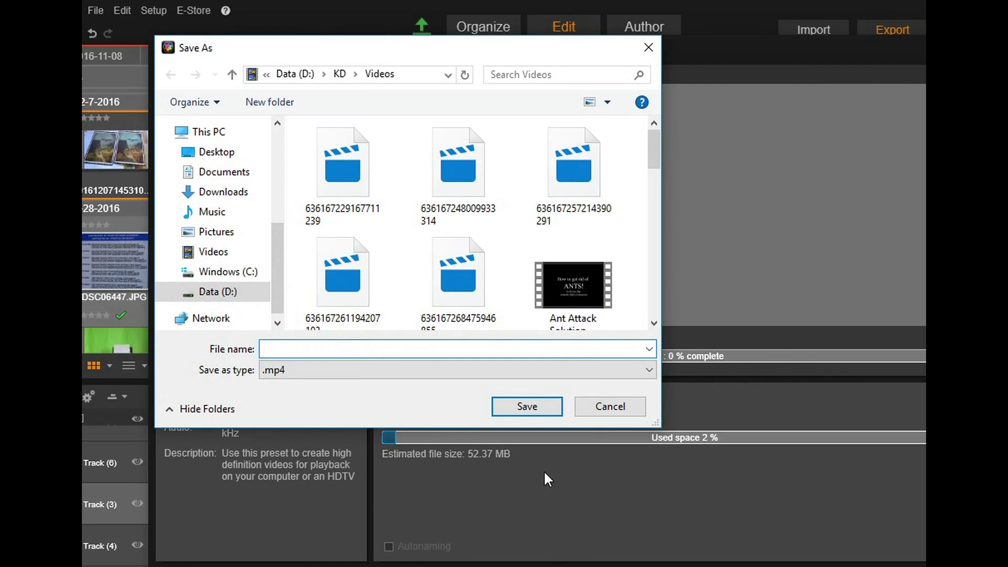
click(649, 348)
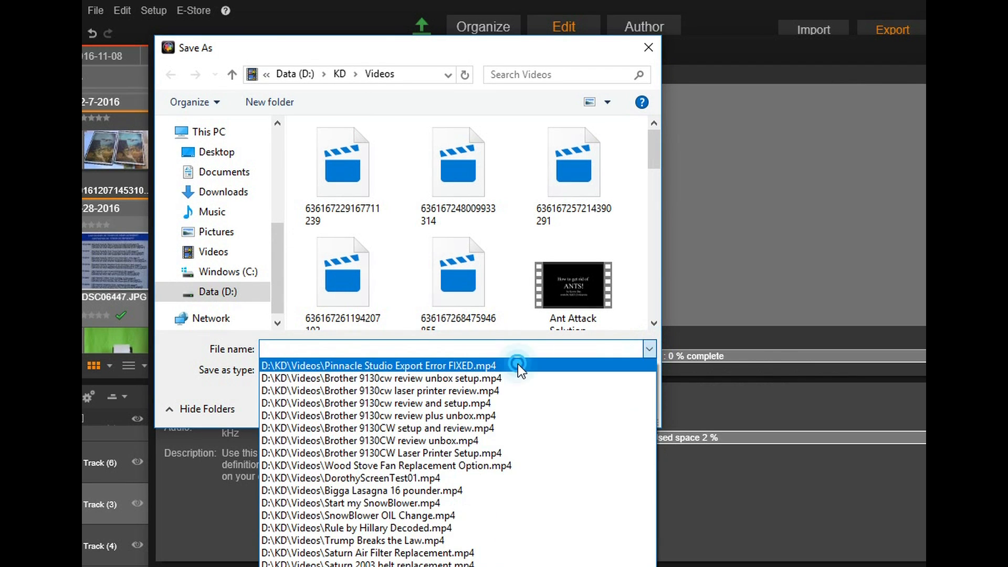
click(517, 364)
click(523, 409)
click(633, 330)
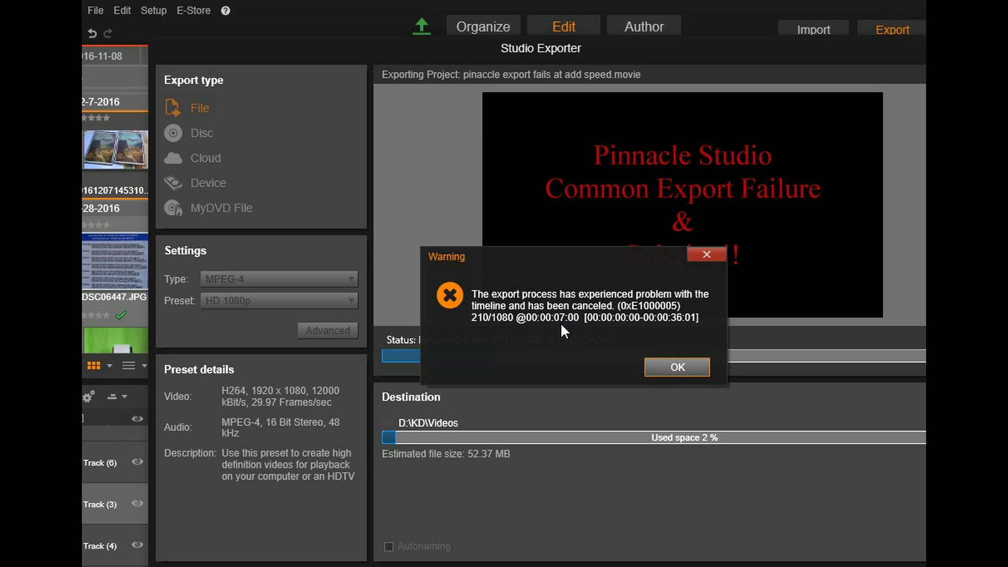
click(673, 366)
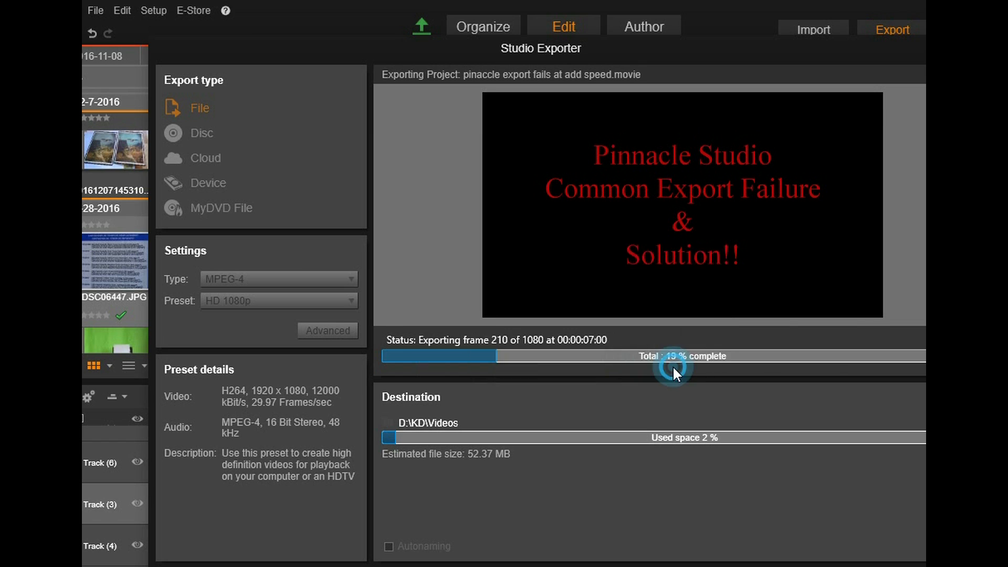
- Leave the exporter and scrub the timeline through the red title and opening clips
key(Escape)
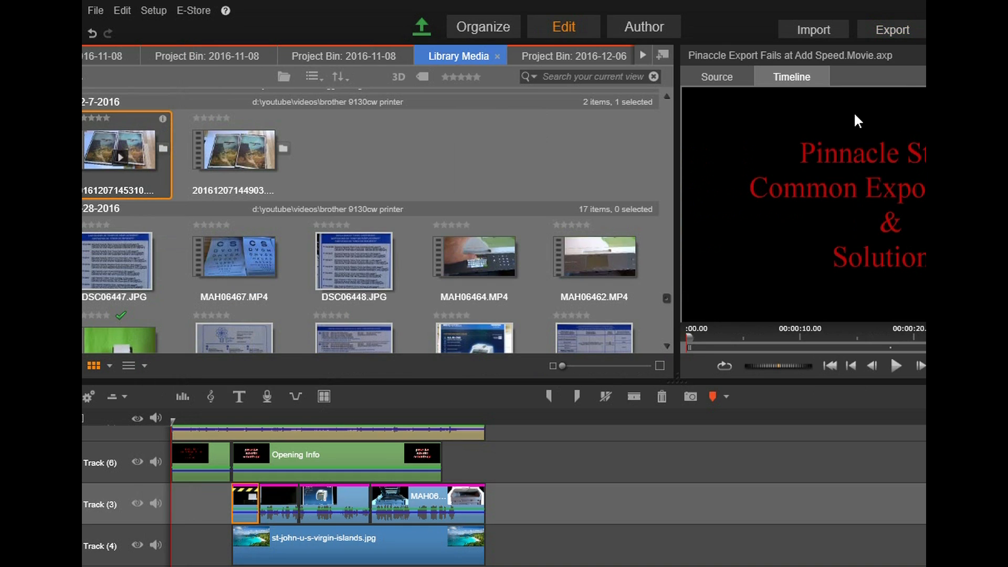
drag(173, 423, 233, 427)
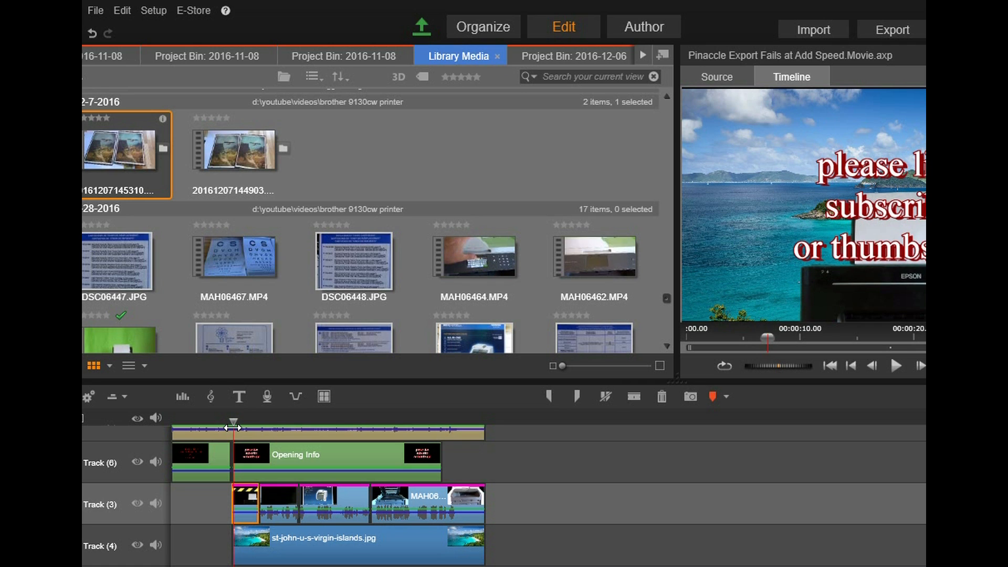
drag(233, 426, 217, 427)
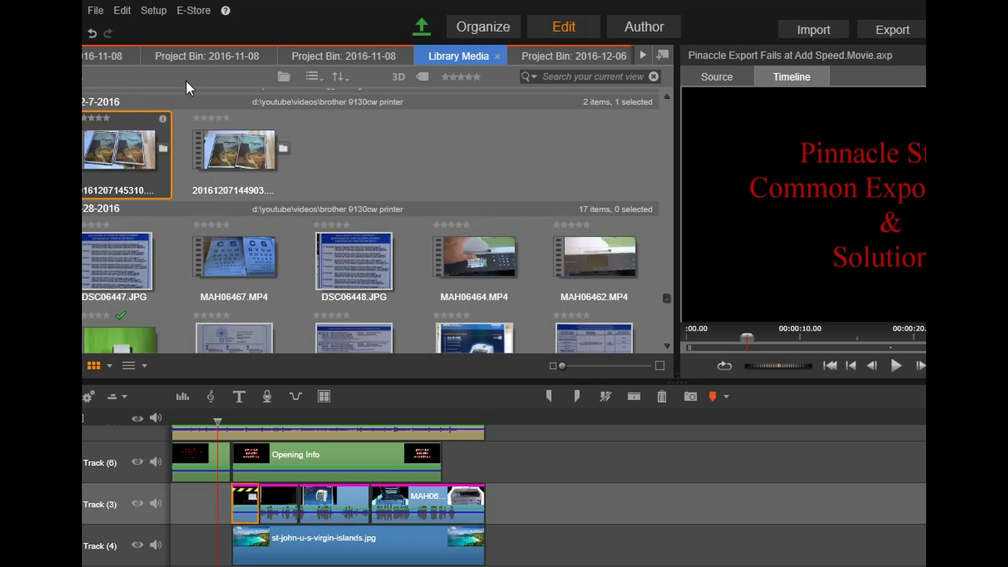
click(157, 13)
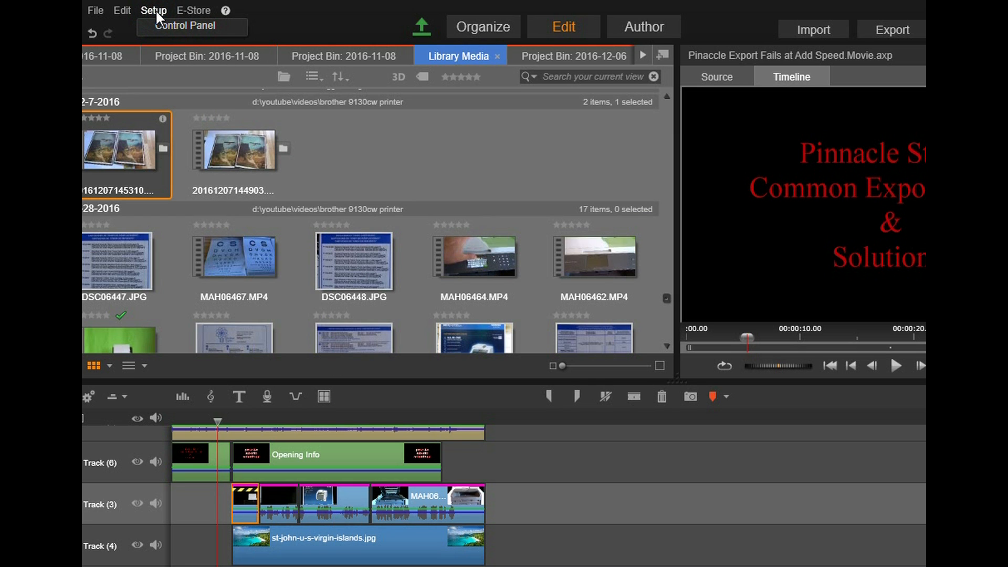
- In Control Panel > Export and Preview, enable rendering while playing and lower the optimization threshold below 100
click(169, 25)
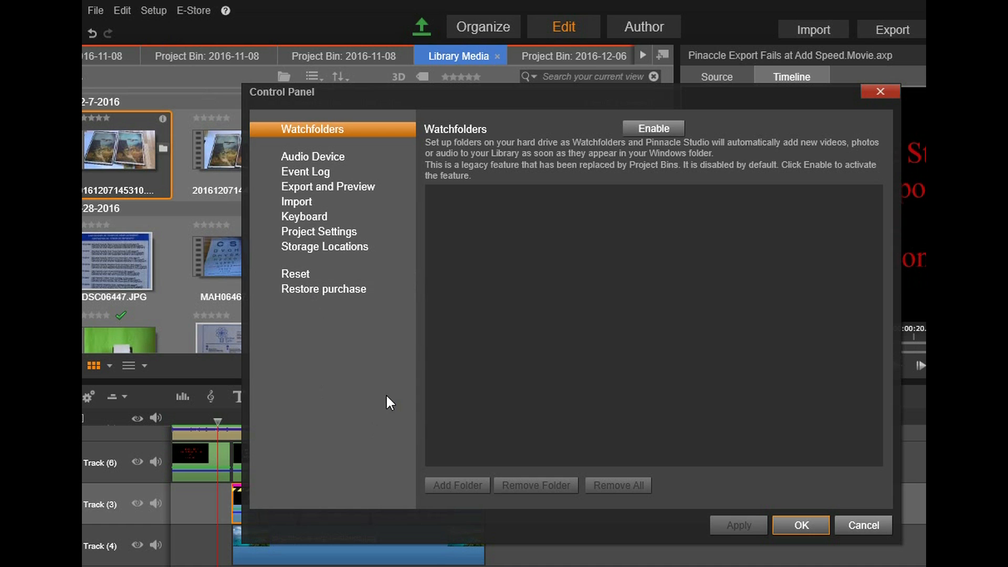
click(344, 189)
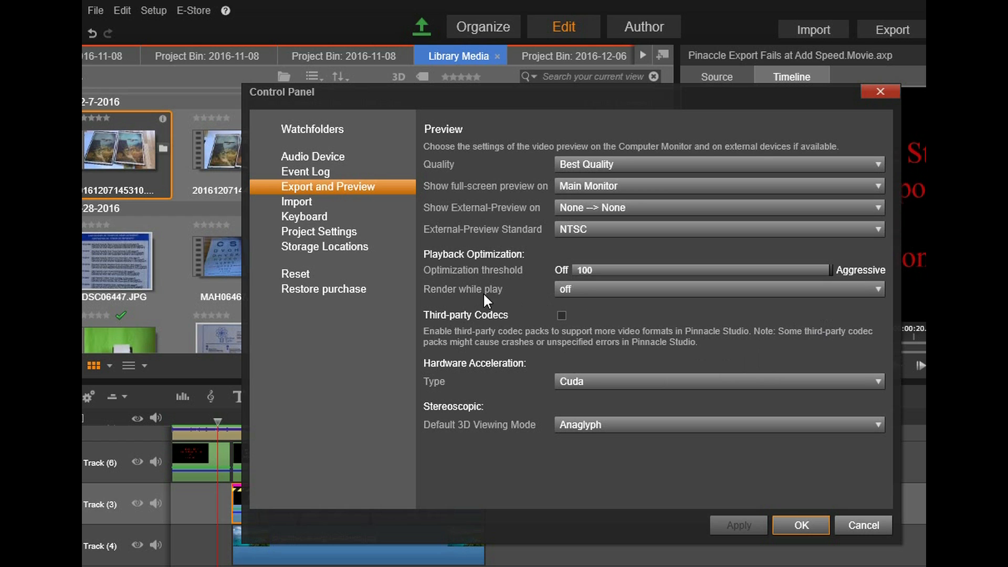
click(876, 289)
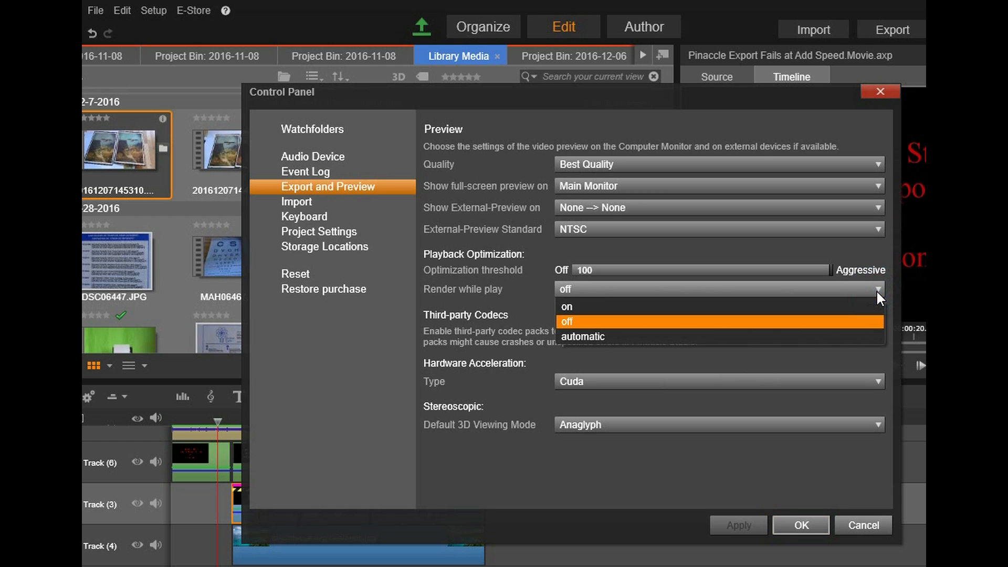
click(696, 308)
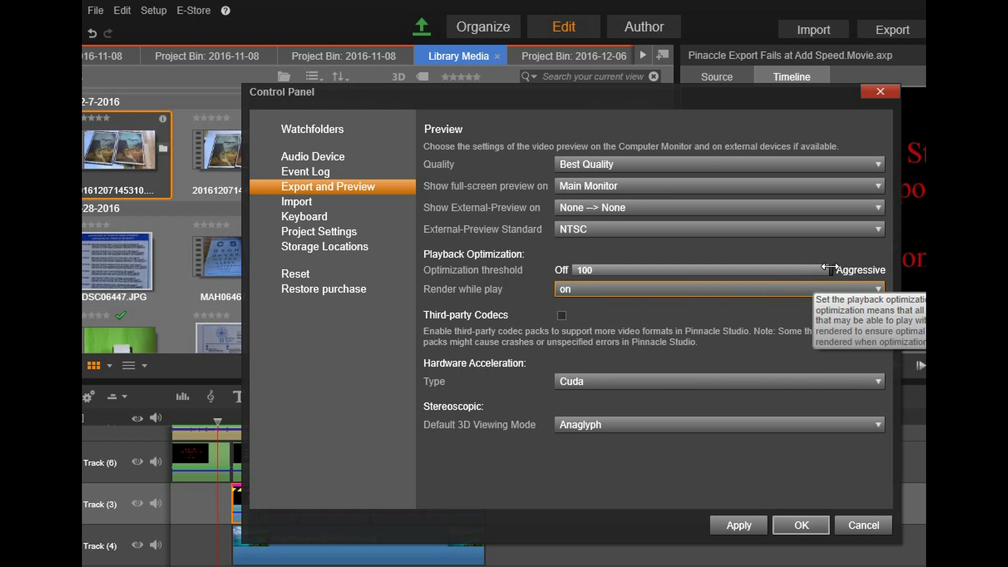
drag(829, 269, 725, 272)
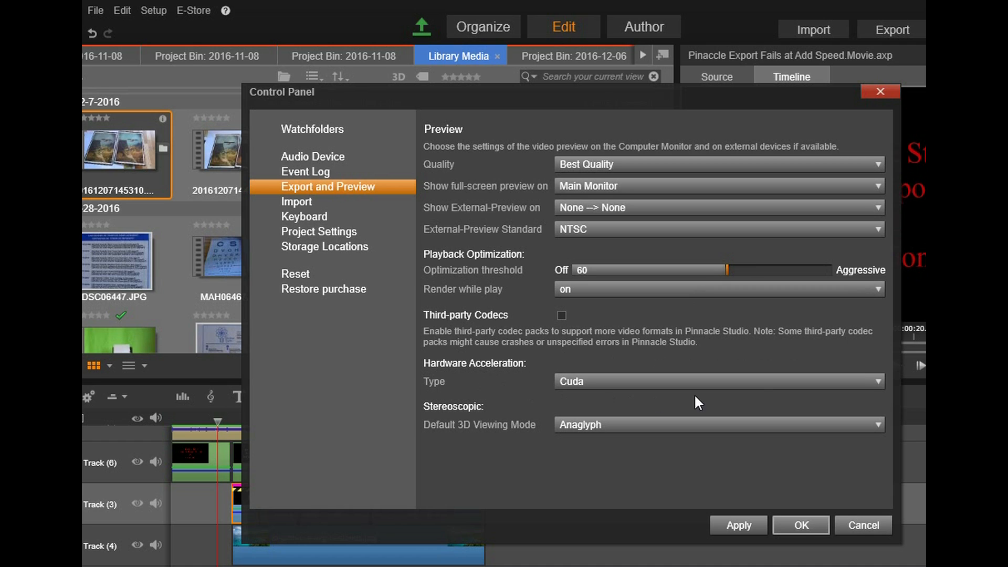
- Set Hardware Acceleration Type to None and apply the change
click(881, 381)
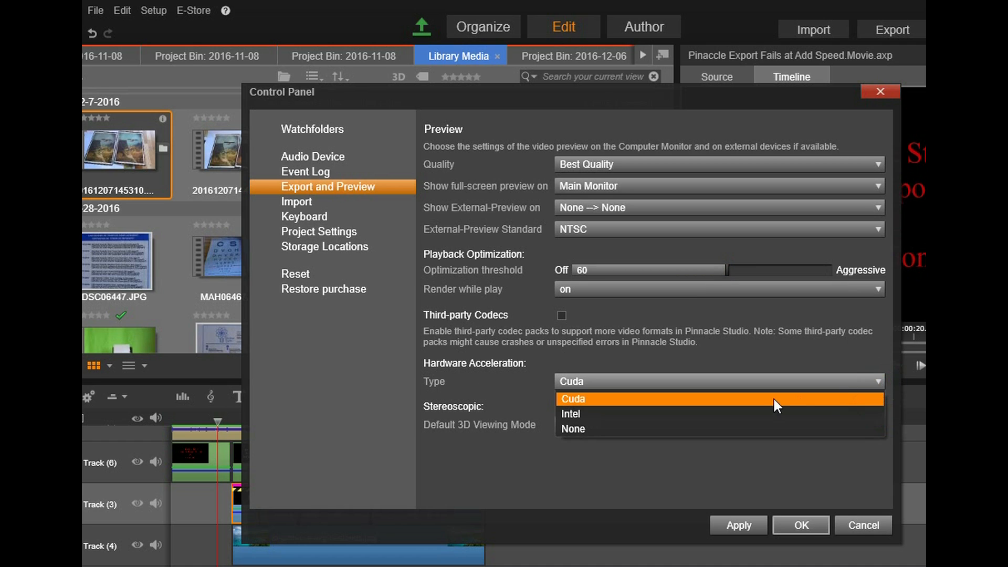
click(602, 428)
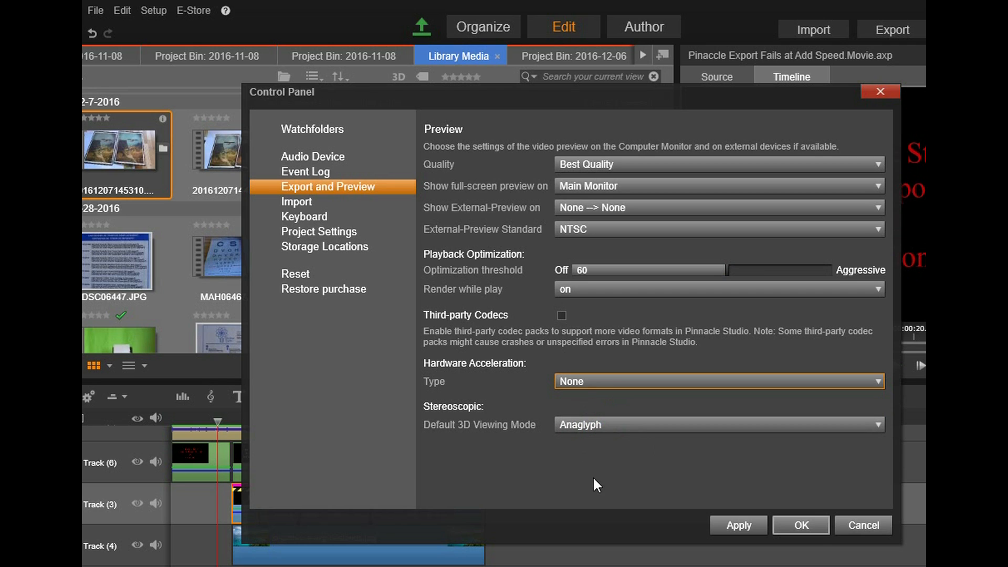
click(736, 525)
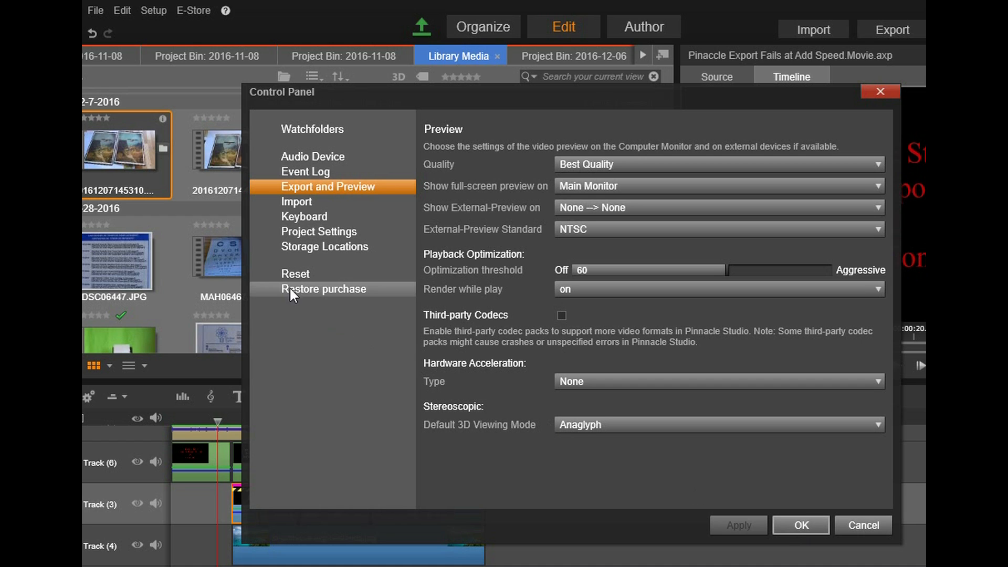
- In Storage Locations delete the render files, close the Control Panel, and jump to the movie's start
click(294, 247)
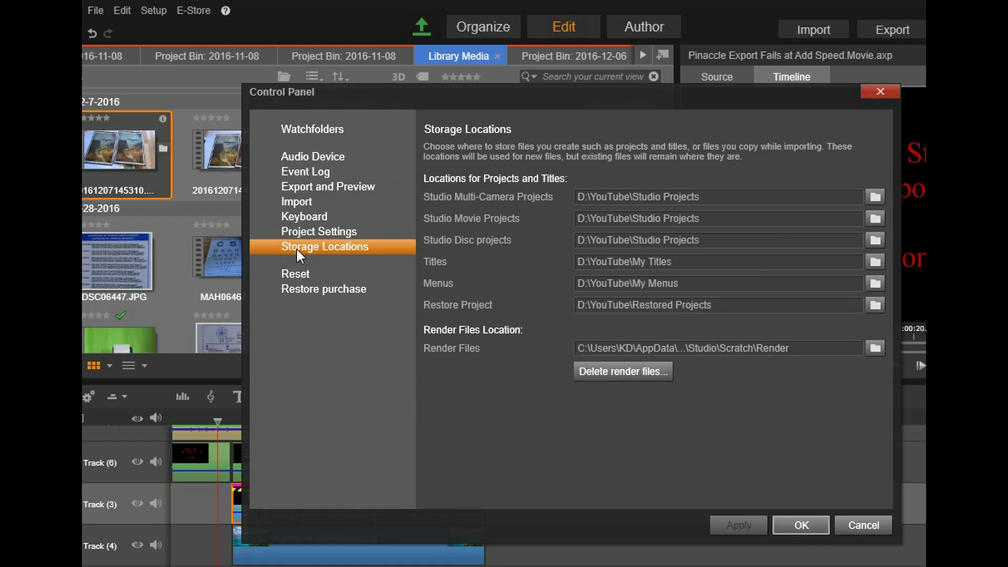
click(619, 371)
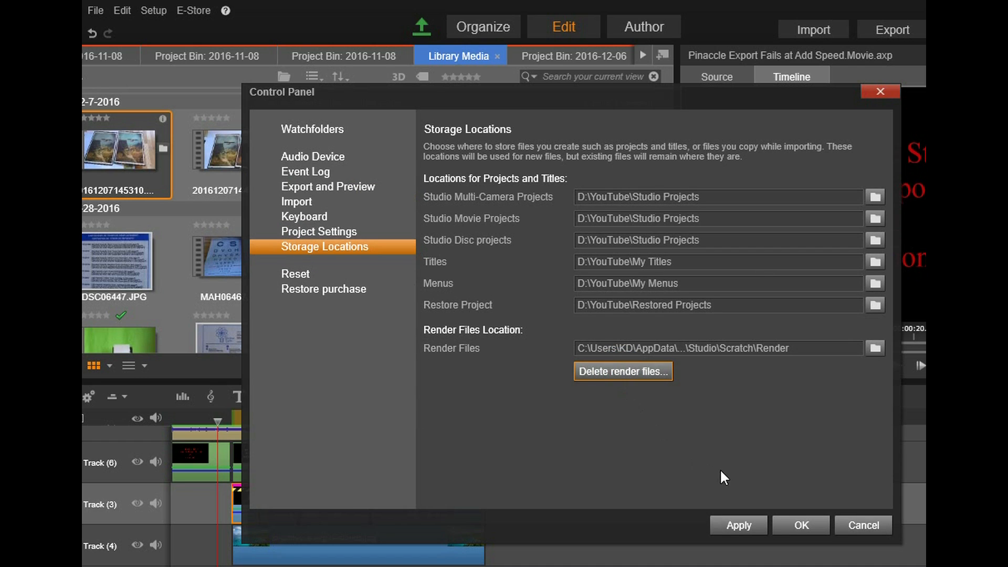
click(739, 525)
click(803, 524)
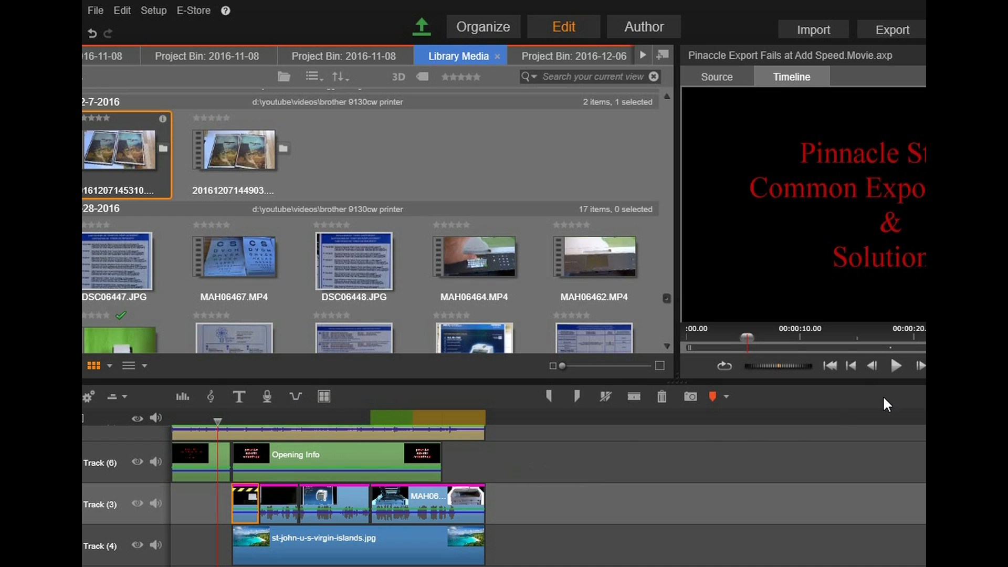
click(835, 367)
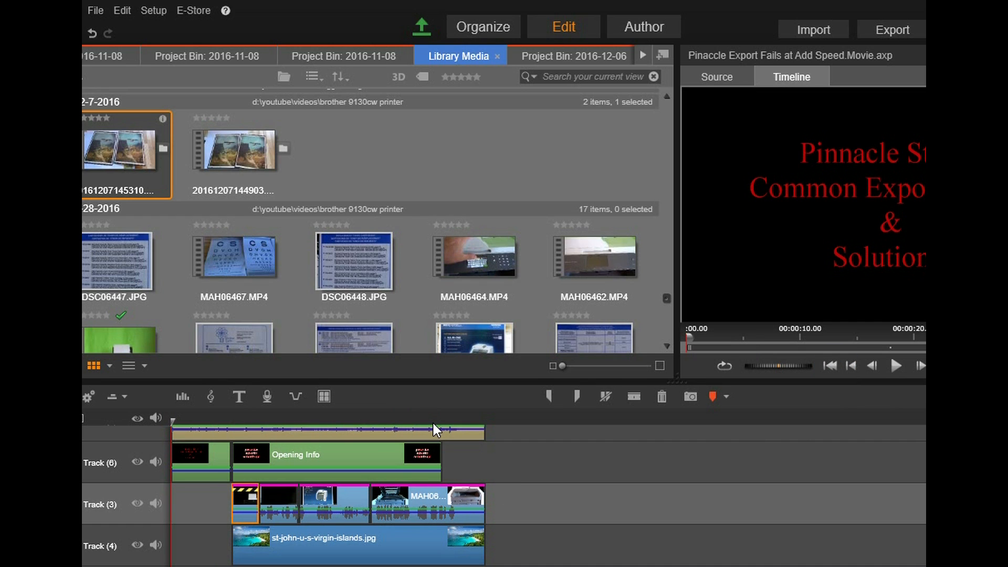
- Retry the MPEG-4 HD 1080p export over the earlier file; it cancels at frame 209, warning dismissed
click(895, 30)
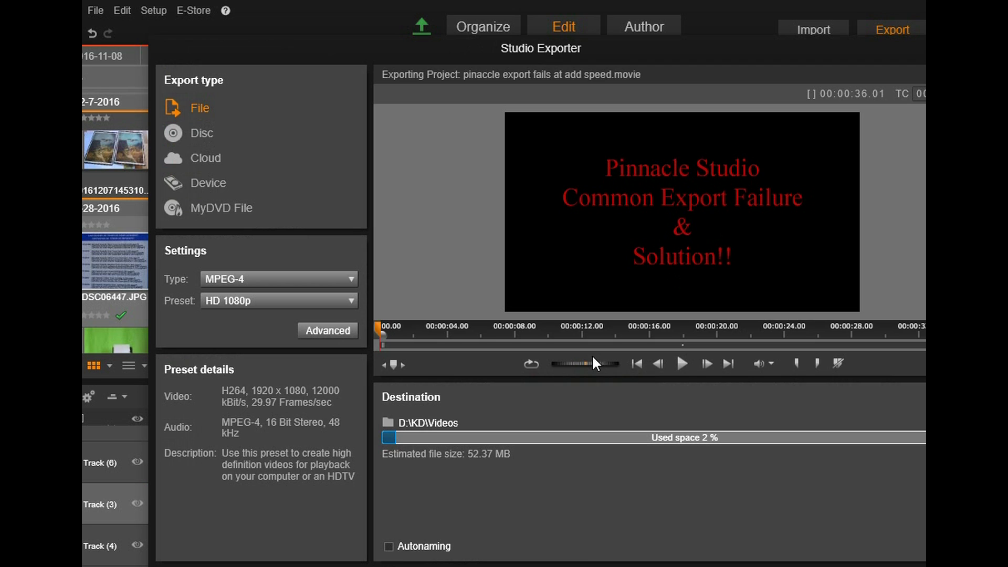
click(472, 558)
click(649, 349)
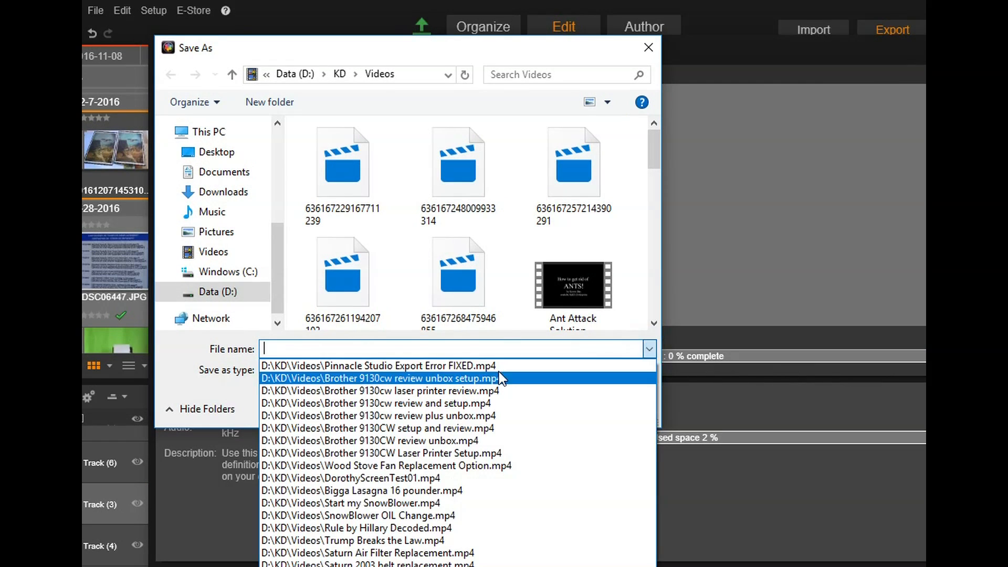
click(472, 360)
key(Return)
click(619, 329)
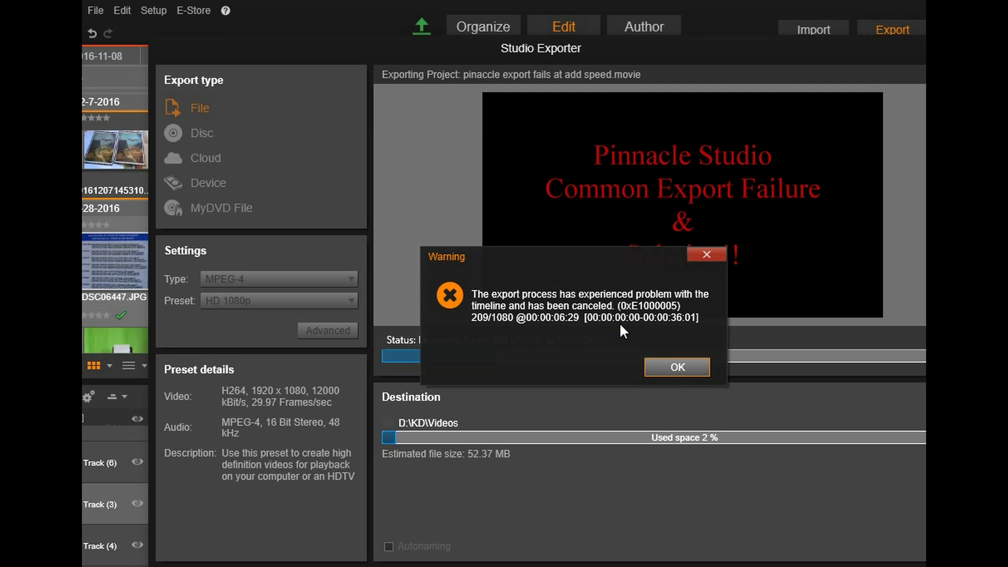
click(685, 369)
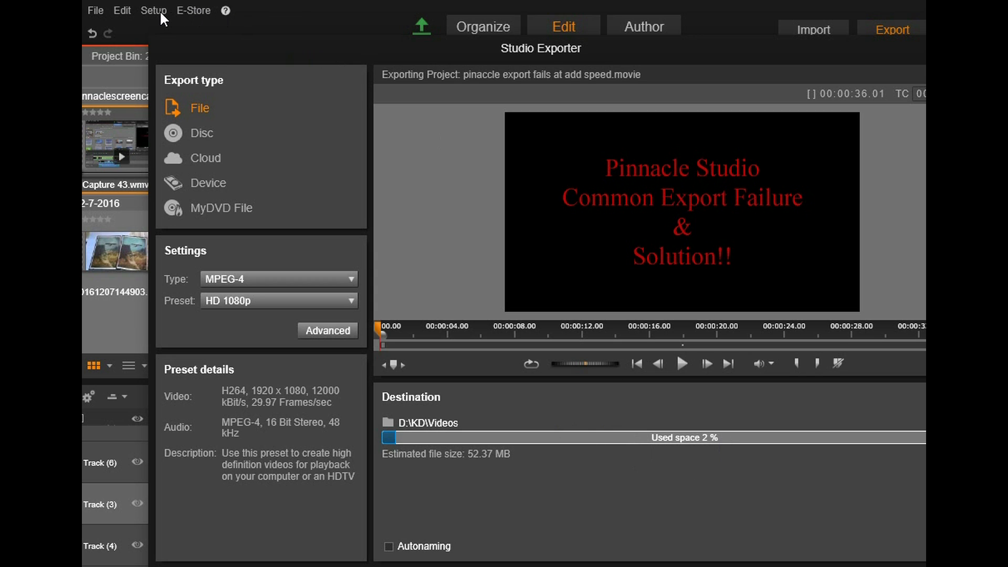
- Close the exporter, delete the render files again in Storage Locations, and close the Control Panel
click(926, 48)
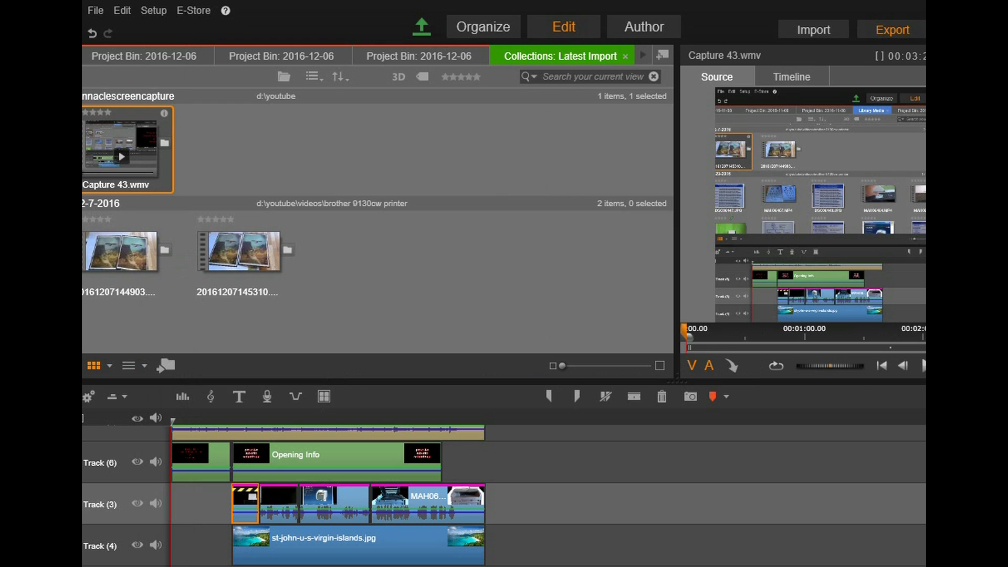
click(156, 11)
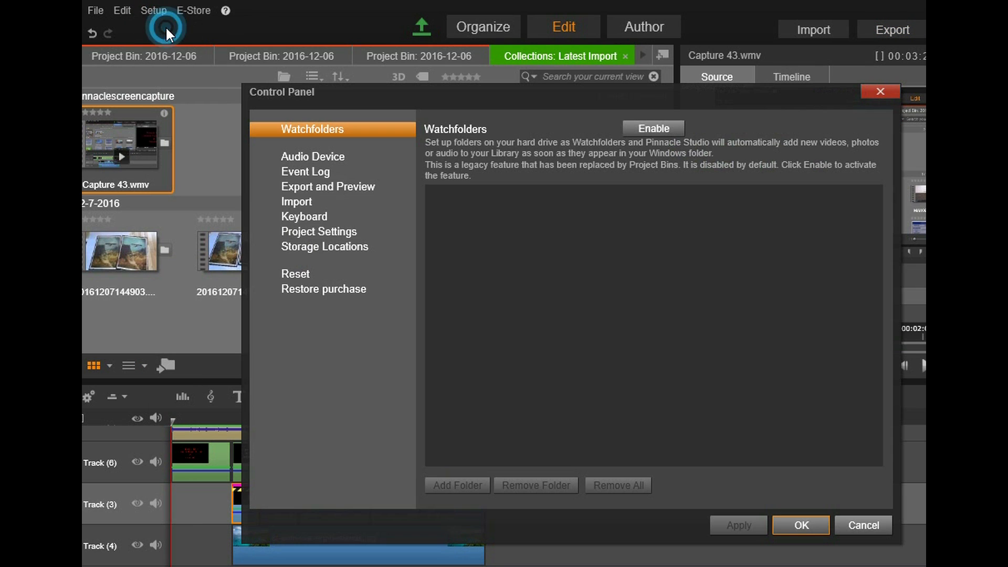
click(317, 246)
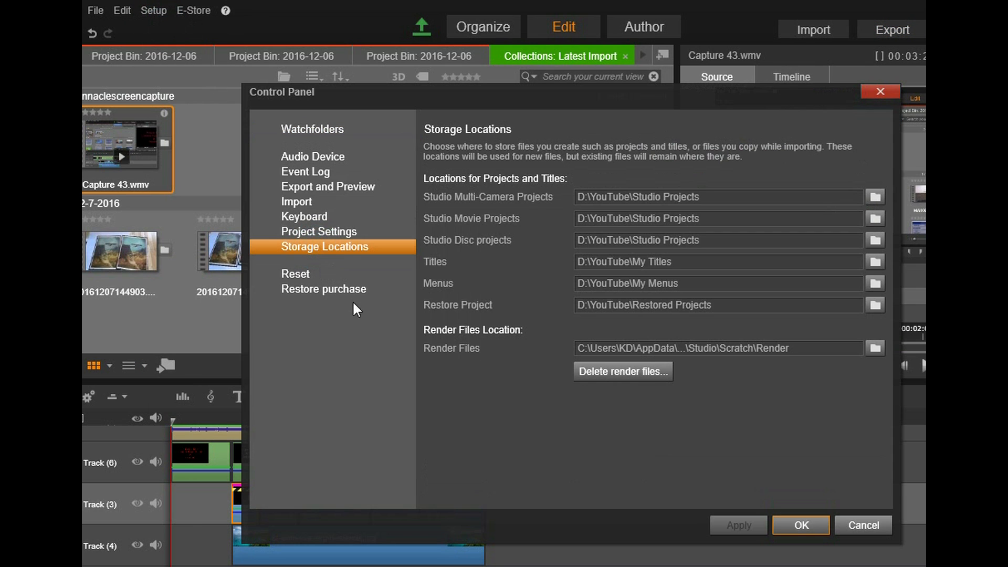
click(614, 374)
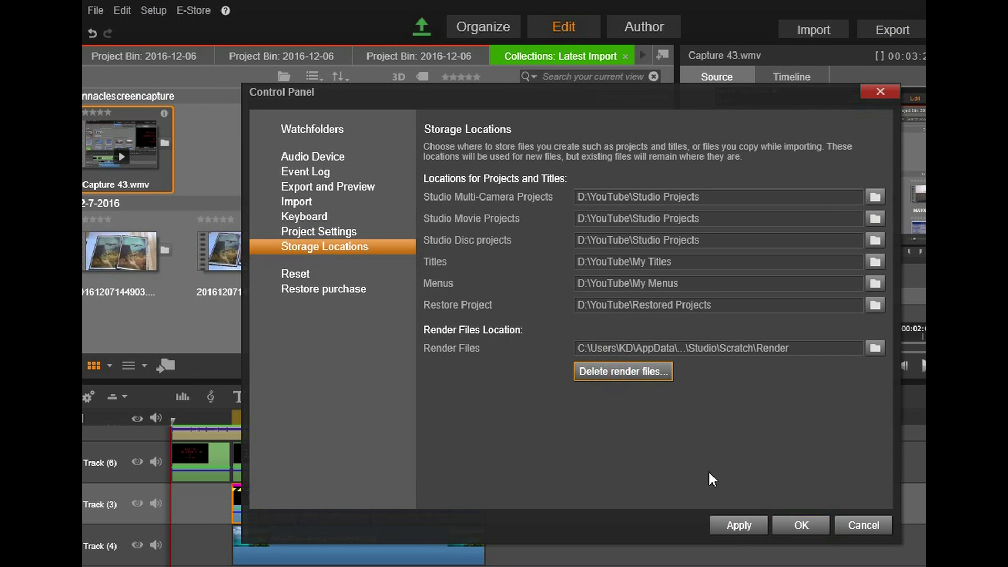
click(737, 526)
click(792, 524)
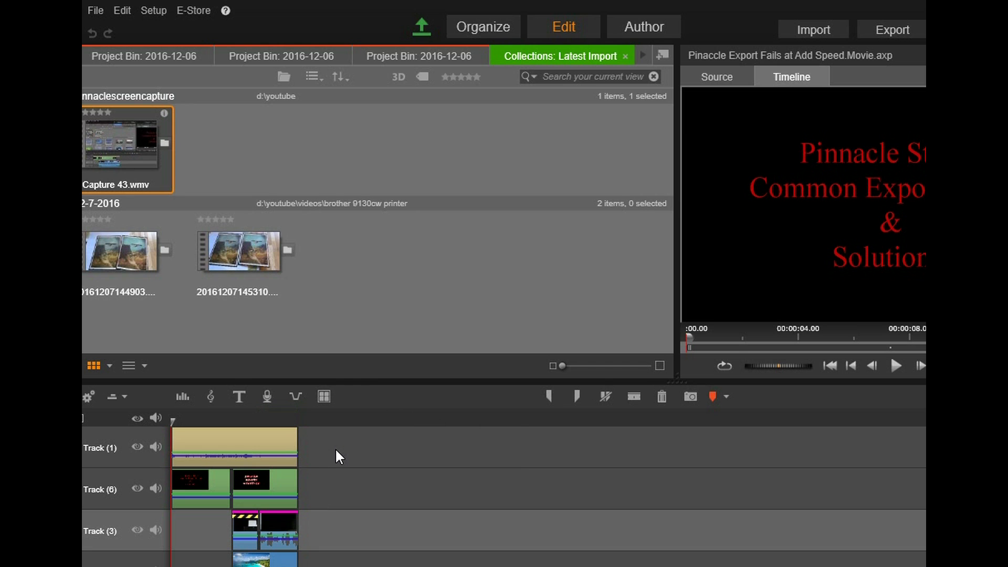
- Export to D:\KD\Videos as Pinnacle Studio Export Error FIXED.mp4; the export runs through successfully
click(893, 29)
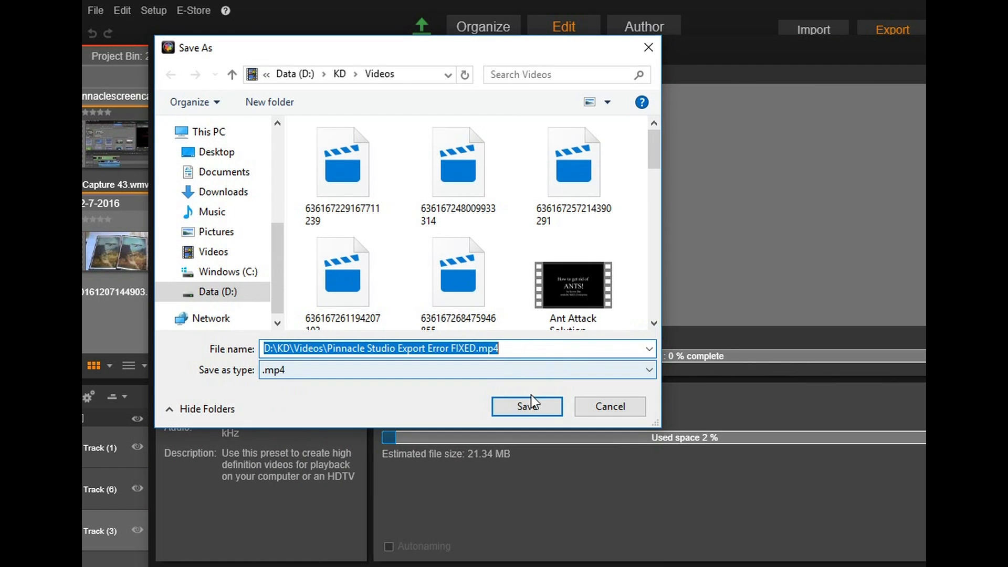
click(531, 403)
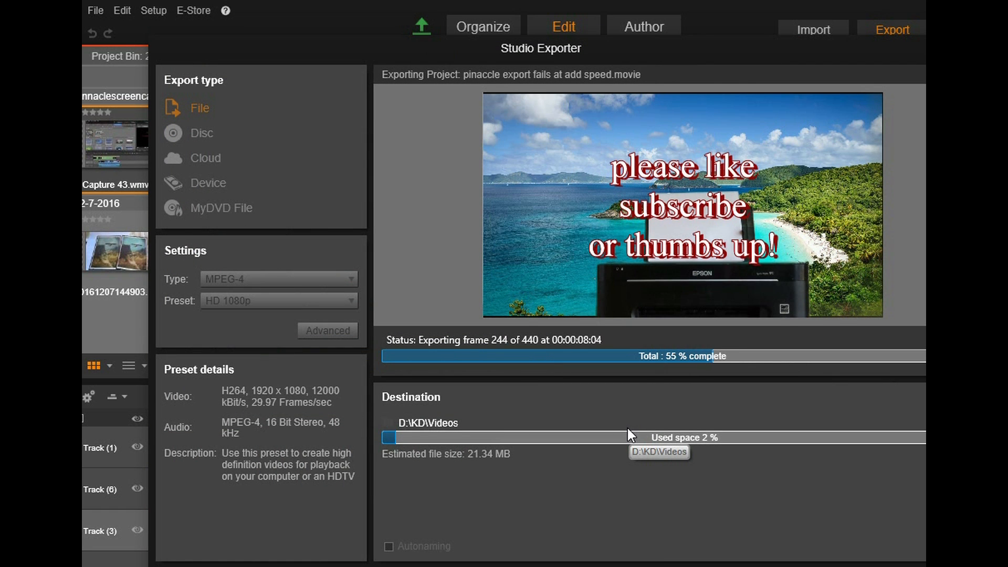